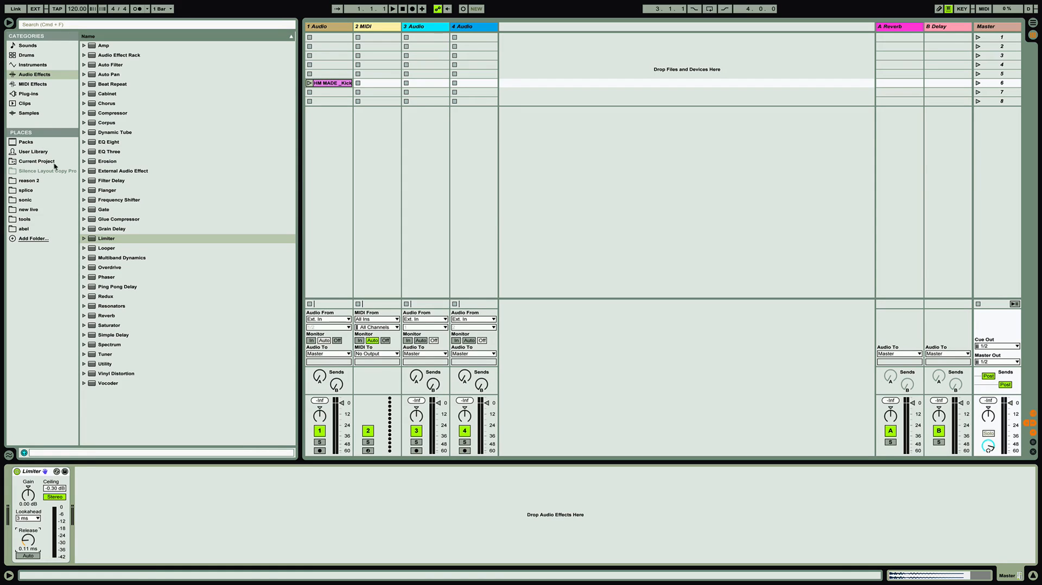
Add a Compressor to the Master track ahead of the Limiter and set its ratio to 1.83:1.
left_click(120, 113)
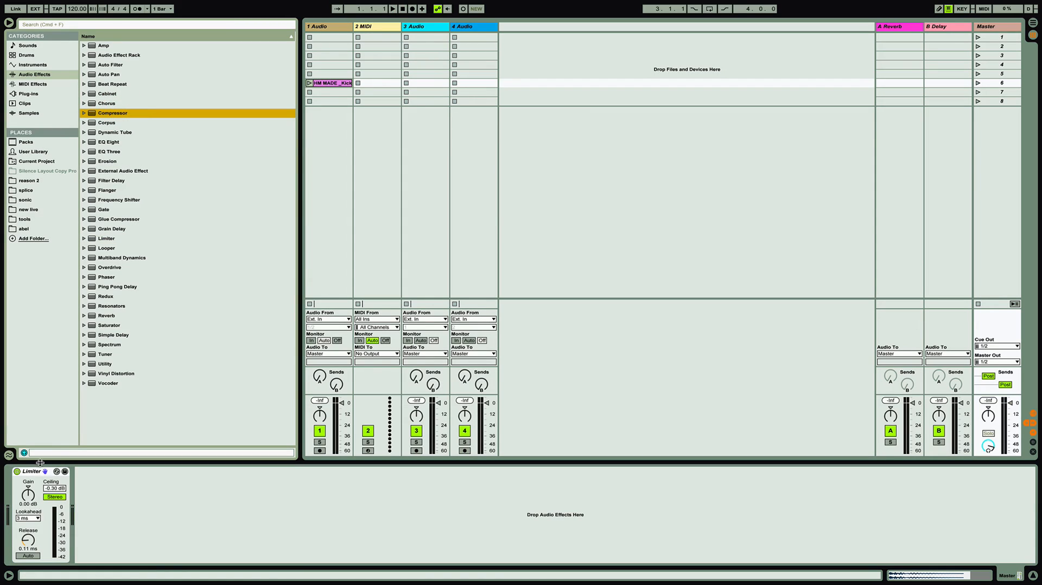
double_click(111, 113)
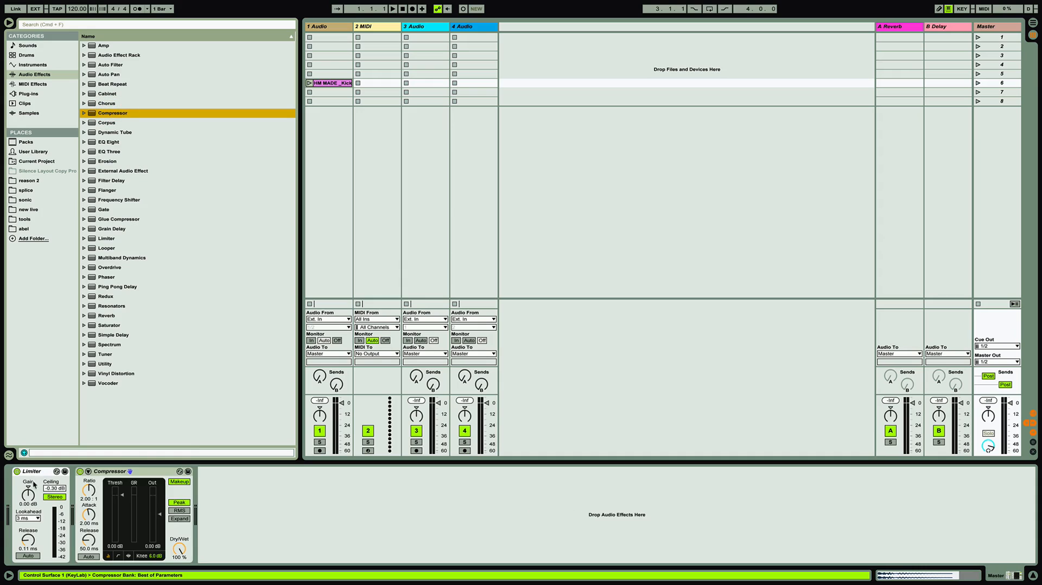
left_click_drag(33, 472, 239, 483)
left_click_drag(41, 498, 40, 505)
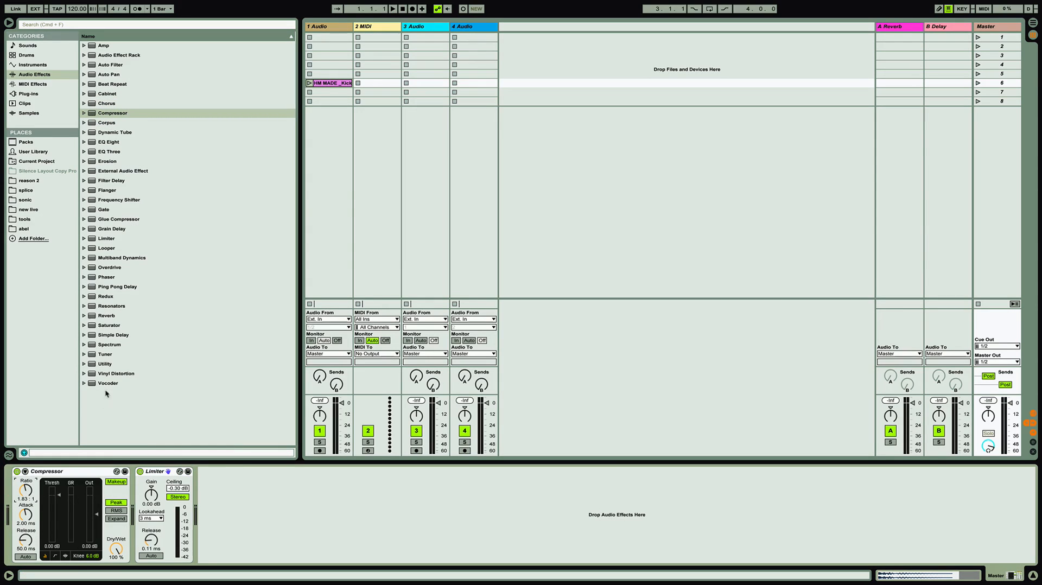
Add a Utility at the start of the Master chain, before the Compressor, with its gain at -1.11 dB.
double_click(106, 365)
left_click_drag(213, 472, 39, 485)
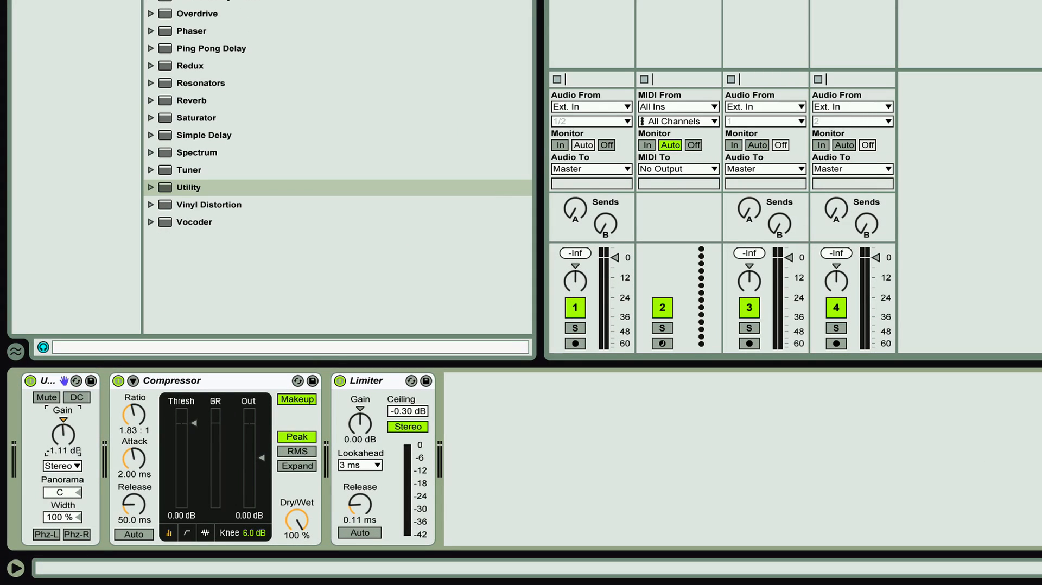
left_click_drag(59, 444, 61, 444)
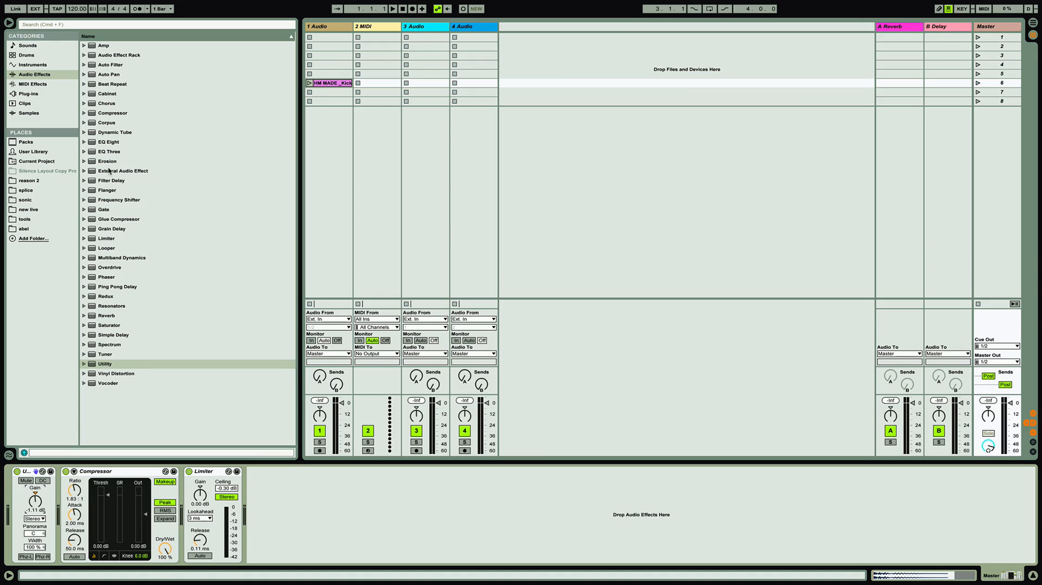
Launch the kick clip on track 1 and transpose its sample to -5 semitones.
left_click(310, 84)
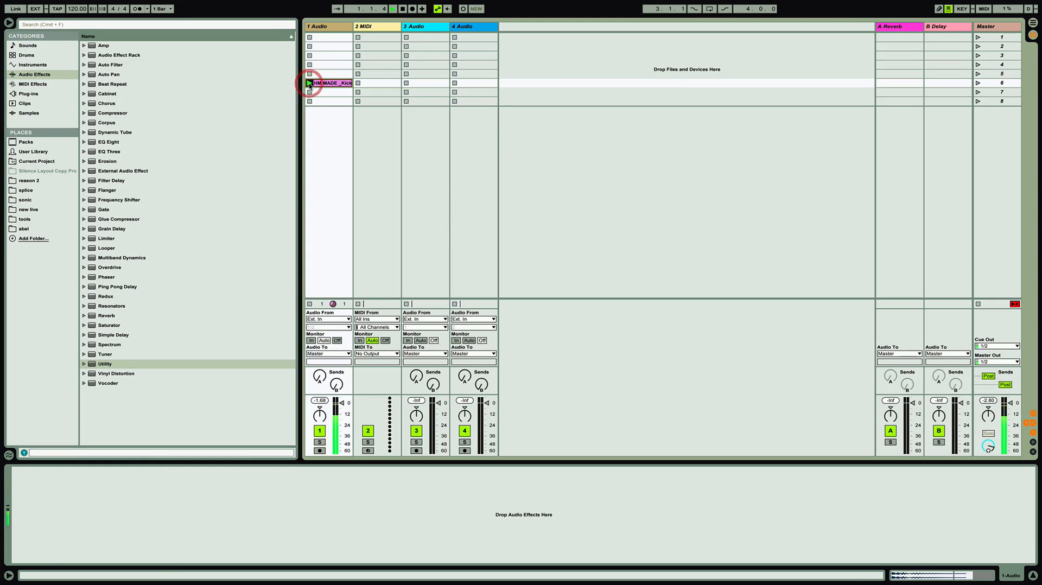
double_click(331, 84)
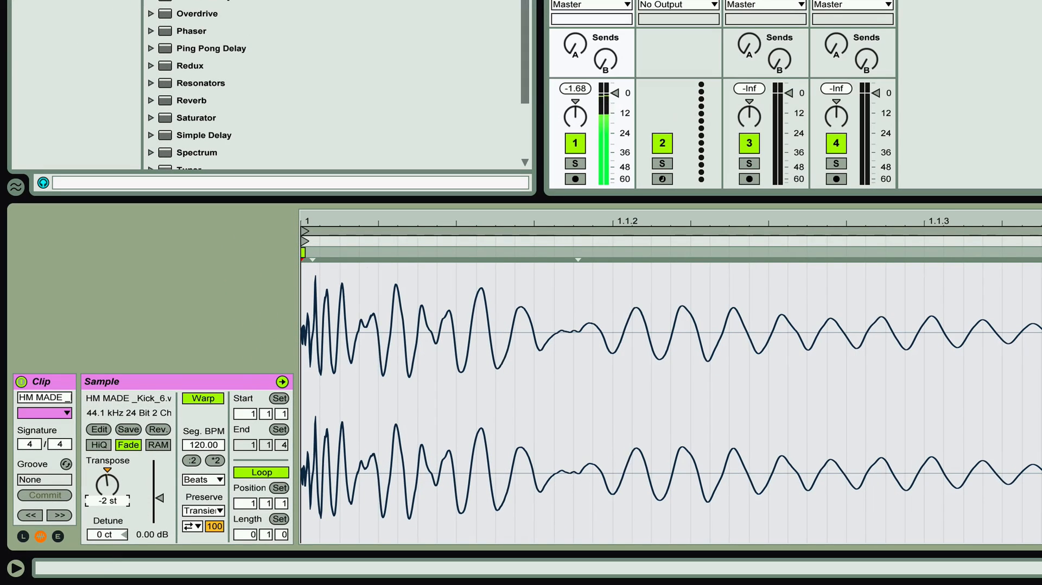
mouse_move(108, 486)
left_mouse_down()
mouse_move(108, 508)
mouse_move(108, 496)
left_mouse_up()
left_click(592, 1)
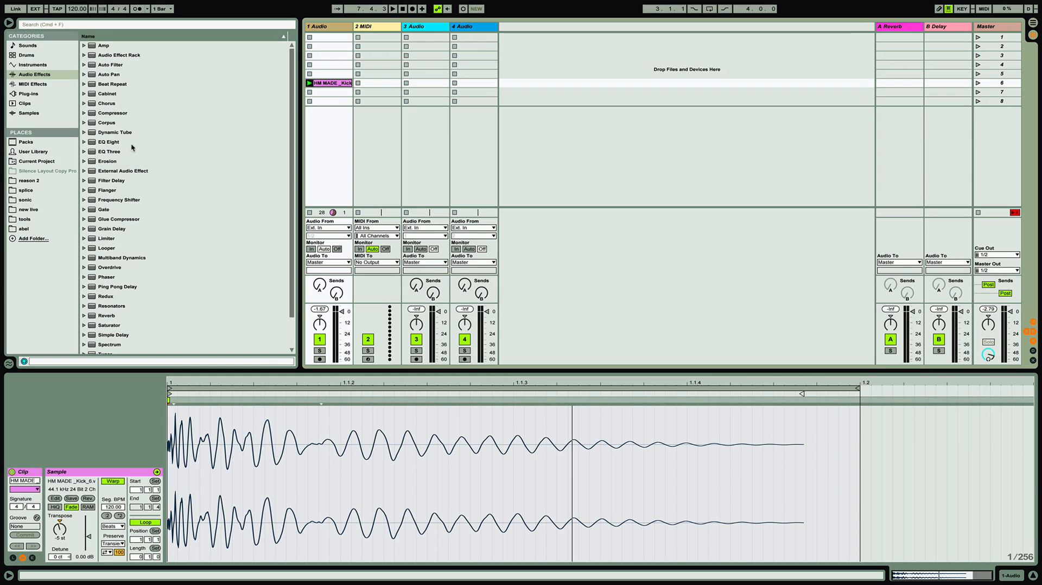
Add Overdrive to the kick track with the filter at 344 Hz, bandwidth 9.00, drive 52% and tone 35%.
double_click(109, 267)
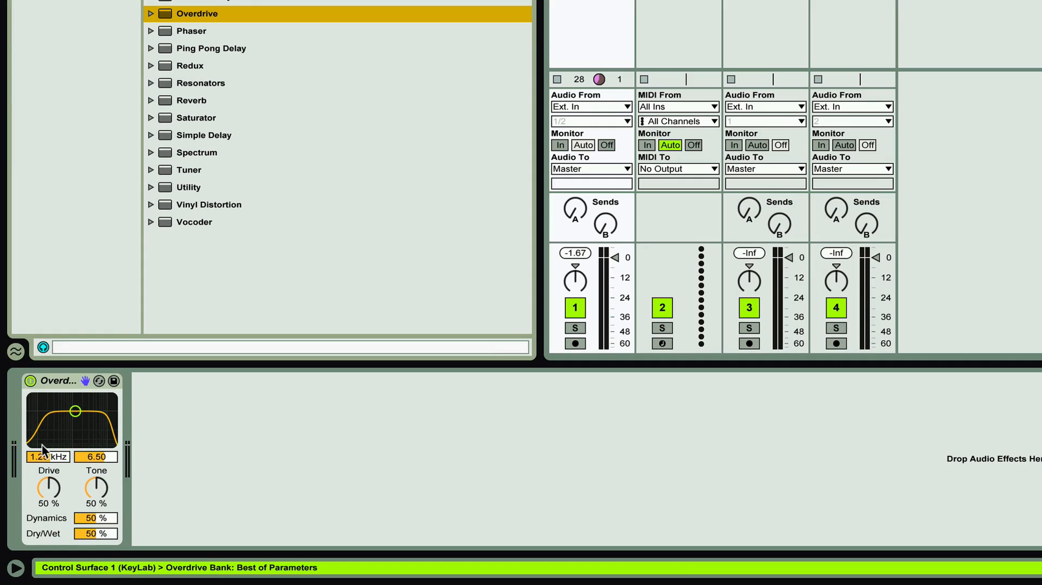
left_click_drag(48, 457, 48, 500)
left_click_drag(57, 412, 63, 410)
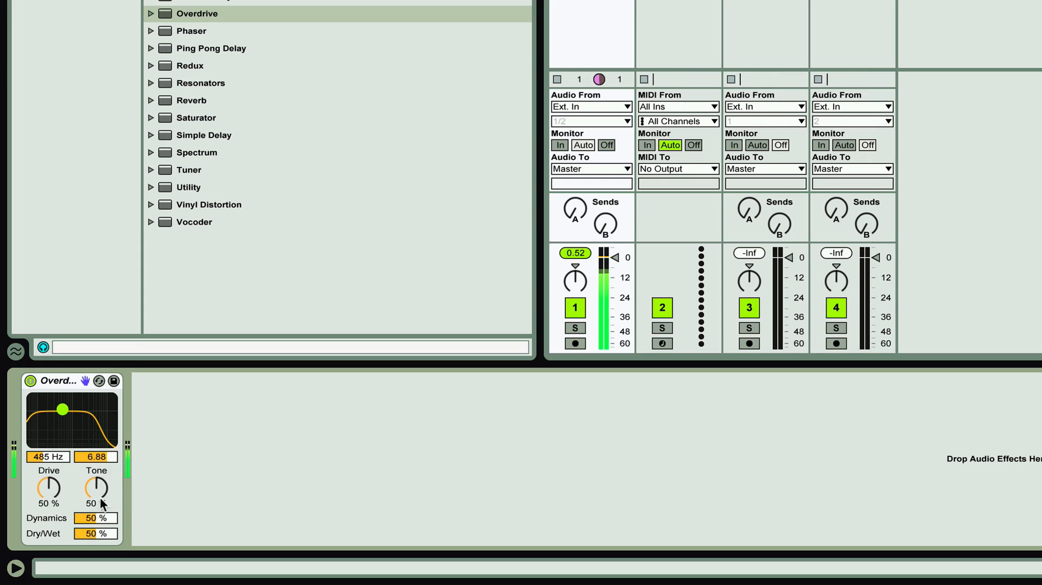
left_click_drag(53, 490, 45, 441)
left_click_drag(107, 458, 107, 441)
left_click_drag(69, 399, 58, 396)
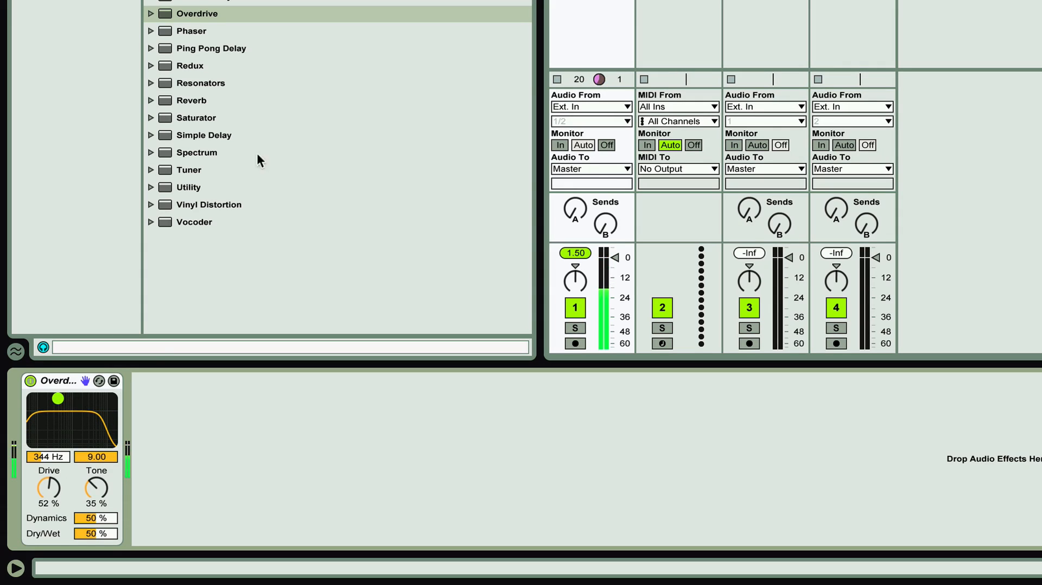
Add a Saturator after the Overdrive, with drive at 3.94 dB and base at -9.14.
double_click(208, 117)
left_click_drag(150, 519, 150, 535)
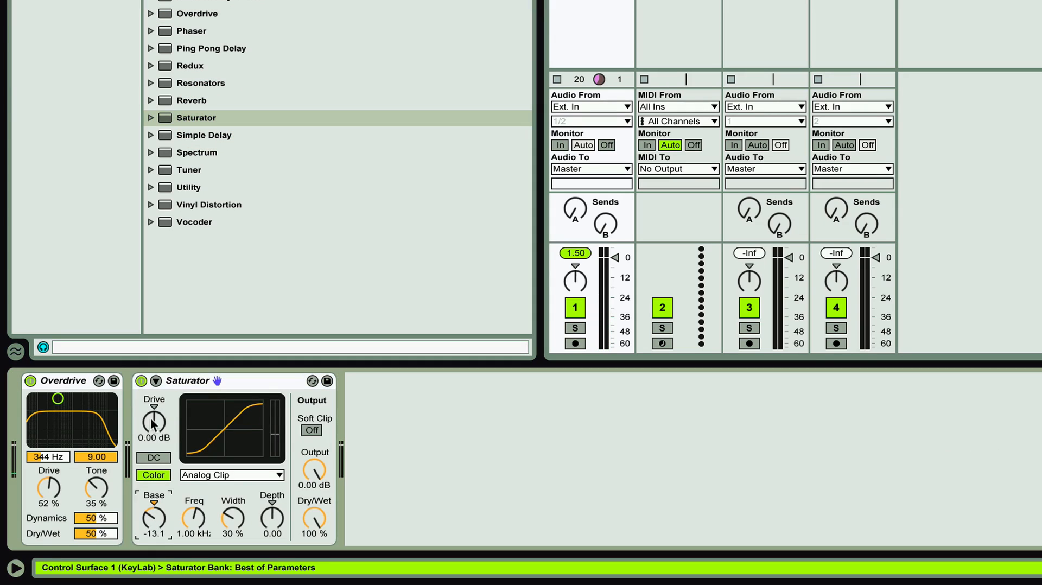
left_click_drag(152, 421, 152, 406)
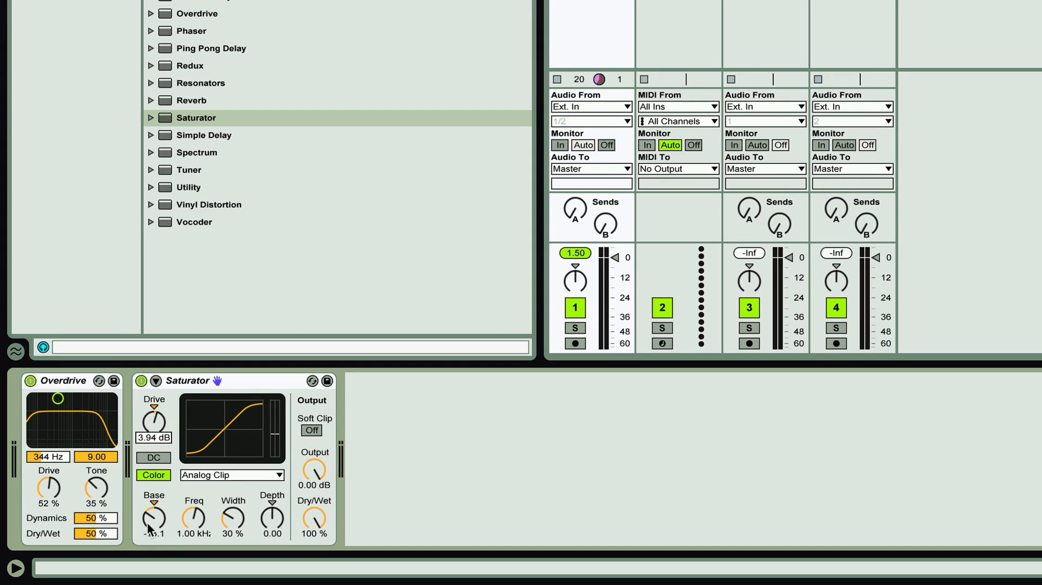
left_click_drag(149, 524, 149, 518)
Restart playback and set the Limiter's gain on the Master track to -0.60 dB.
key("space")
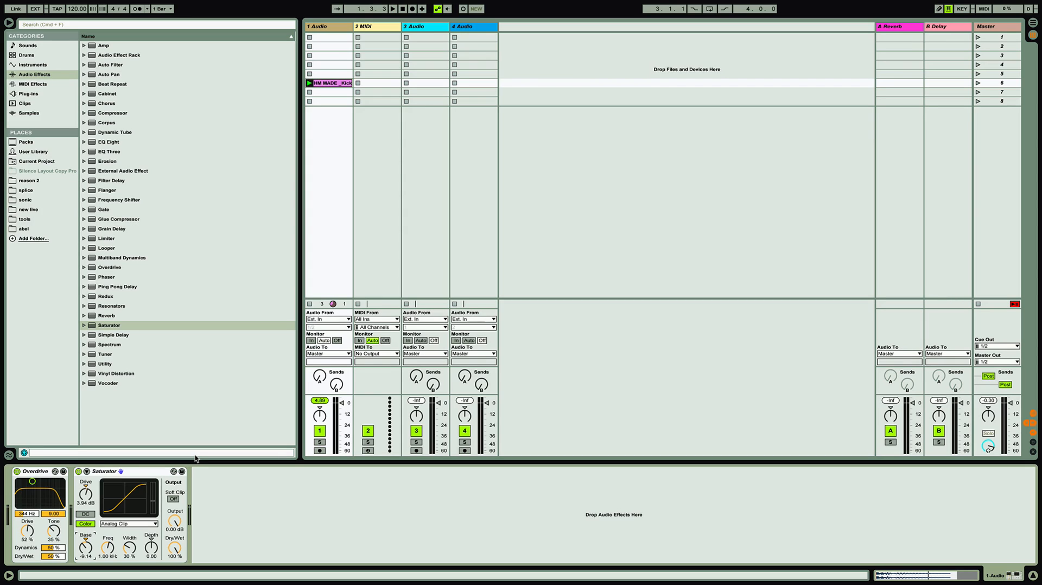
key("space")
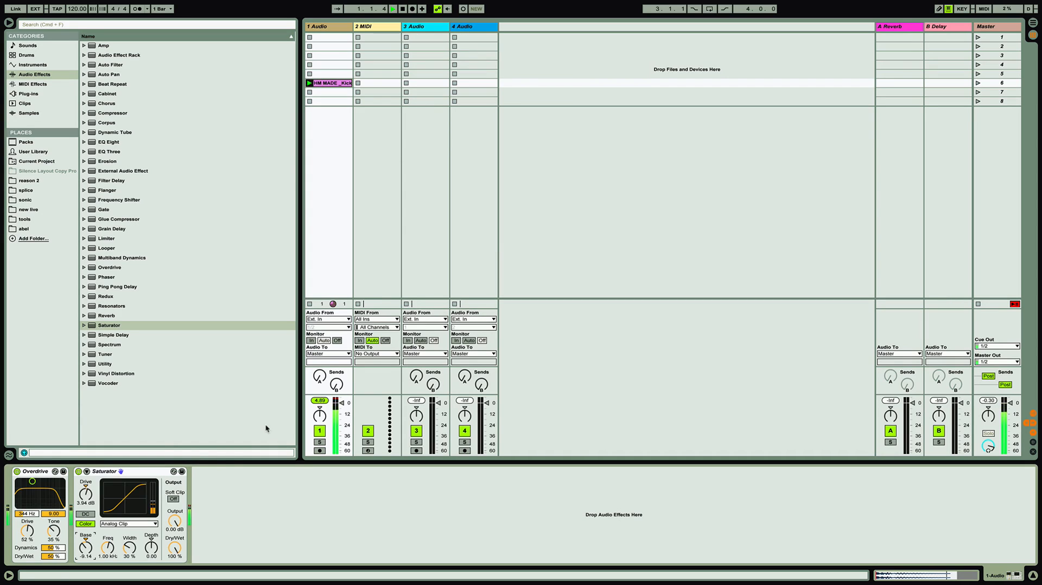
left_click(998, 26)
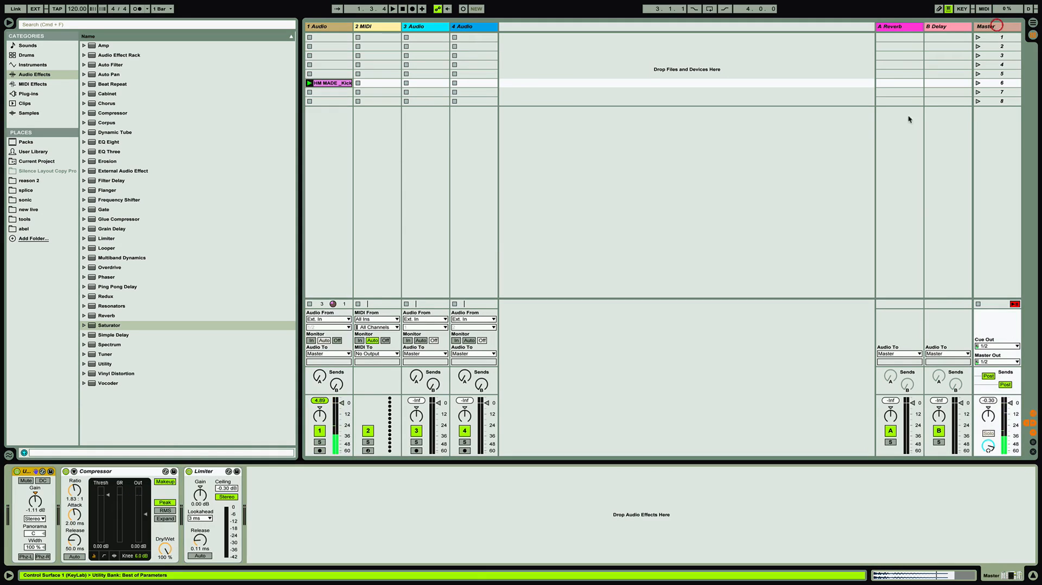
left_click_drag(200, 496, 201, 498)
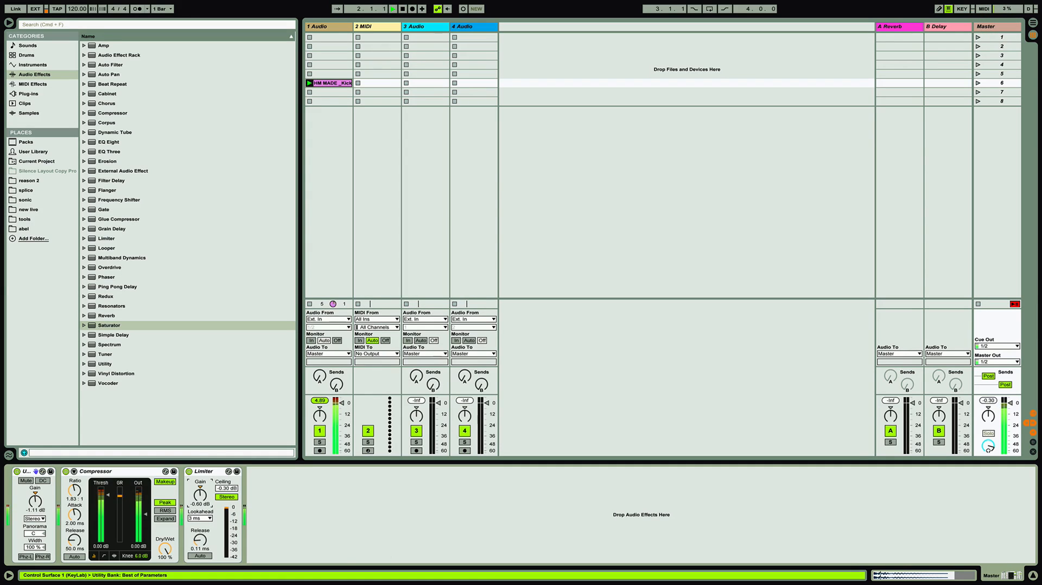
Duplicate the kick track and delete the Overdrive and Saturator from the copy.
left_click(335, 29)
key("super+d")
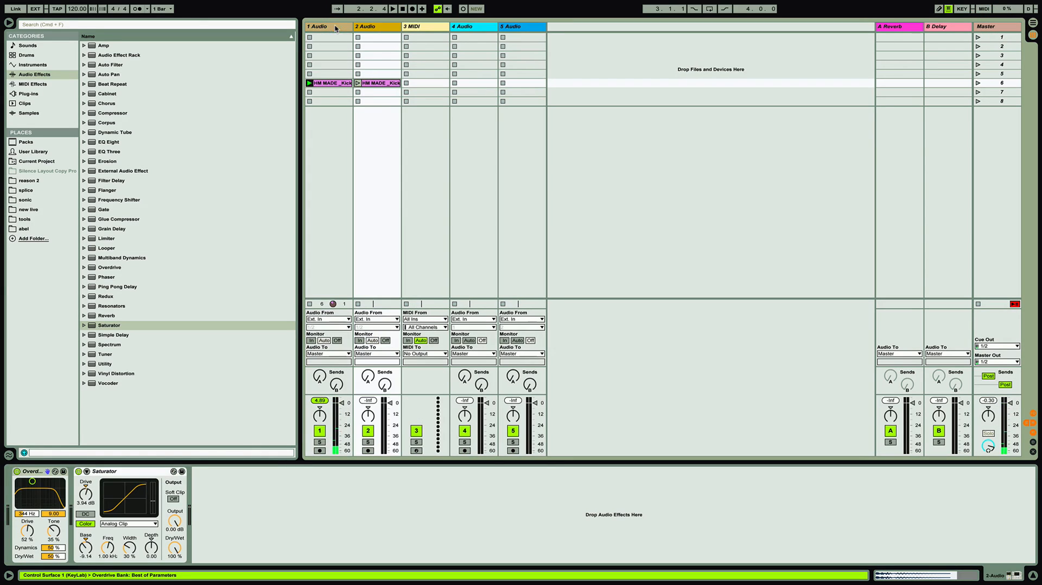
left_click(370, 27)
left_click(33, 471)
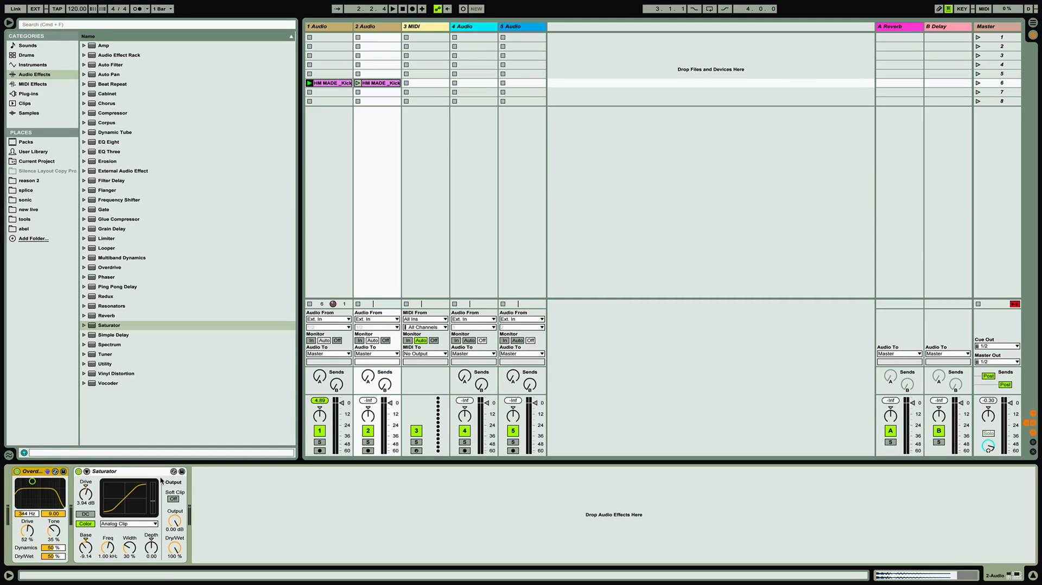
key("Delete")
left_click(89, 477)
key("Delete")
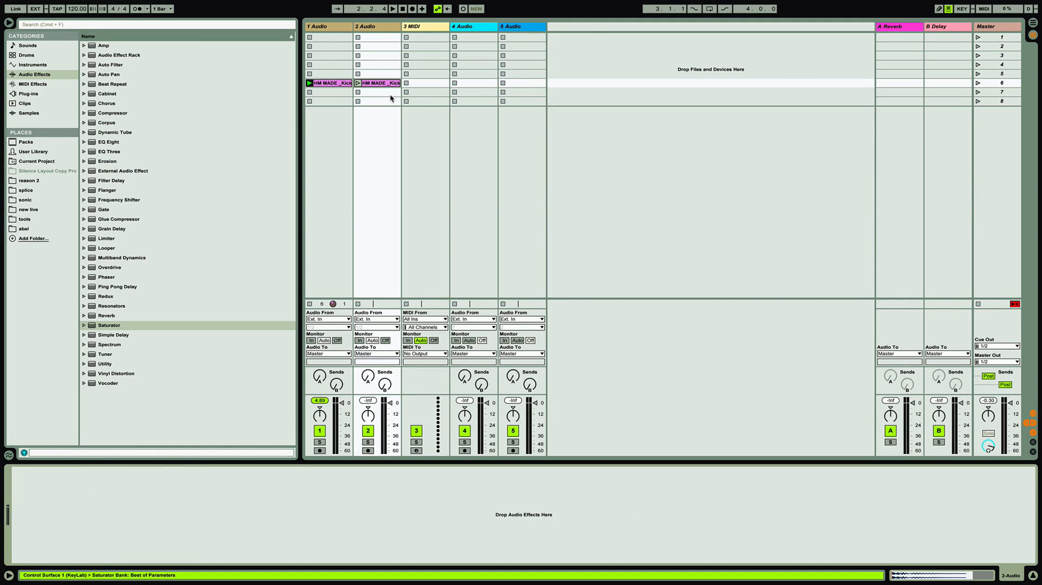
Reset the transposition of the duplicate track's kick clip to its default.
left_click(384, 84)
right_click(60, 531)
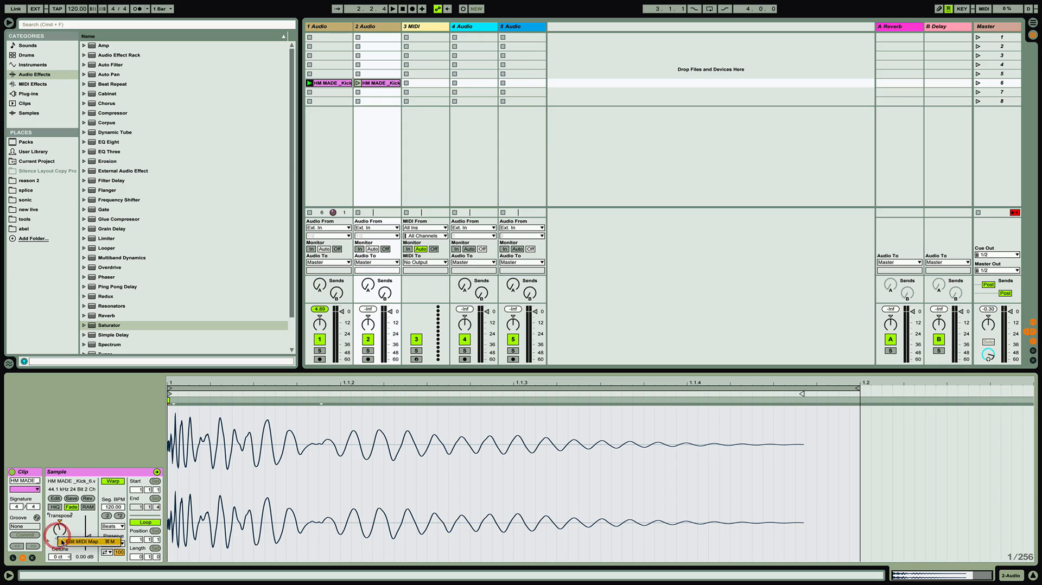
left_click(87, 537)
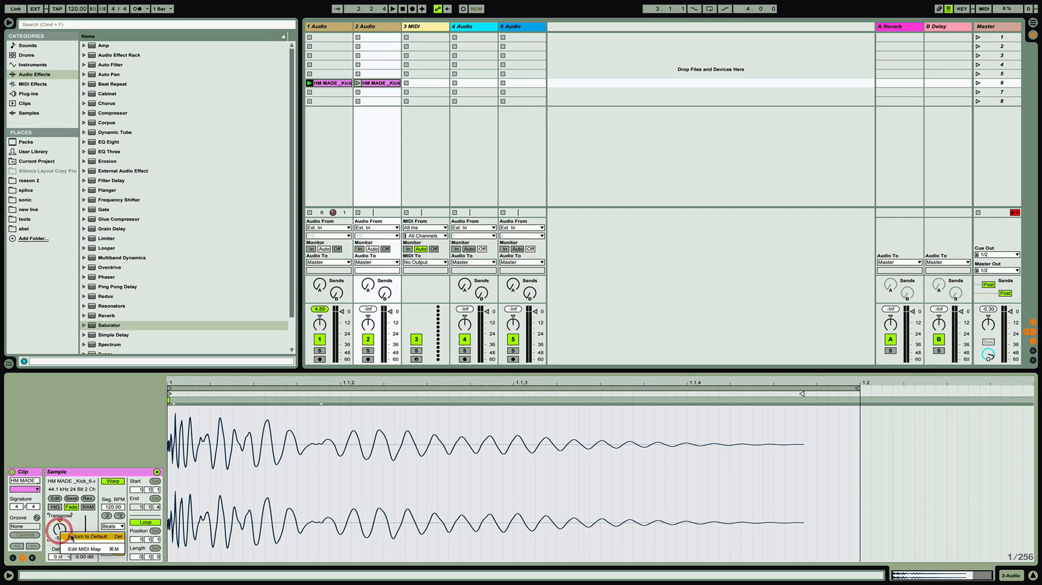
Compare the processed and unprocessed kicks by soloing each track in turn, and delete the duplicate track.
left_click(320, 351)
left_click(357, 83)
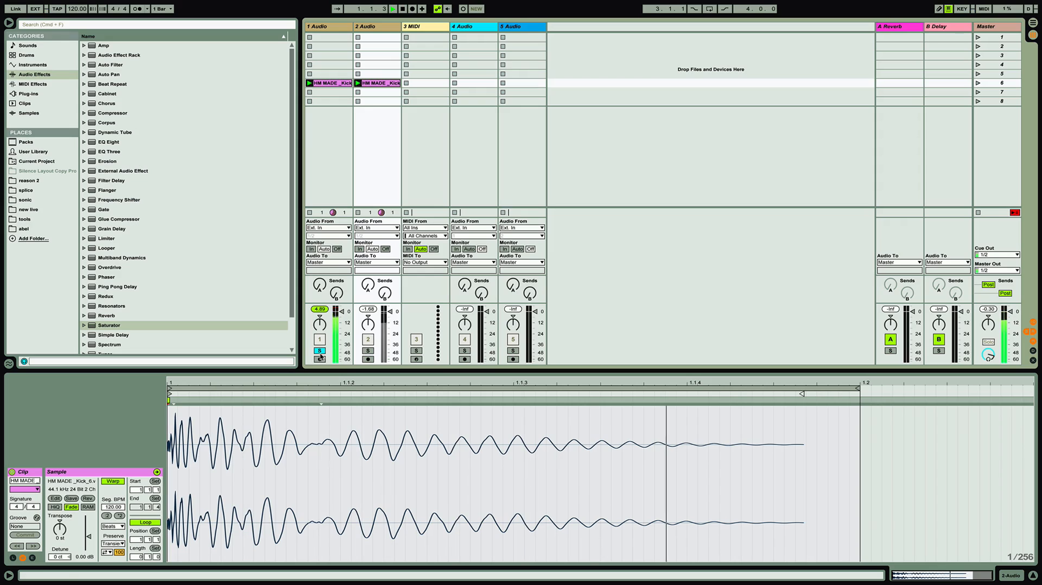
left_click(368, 350)
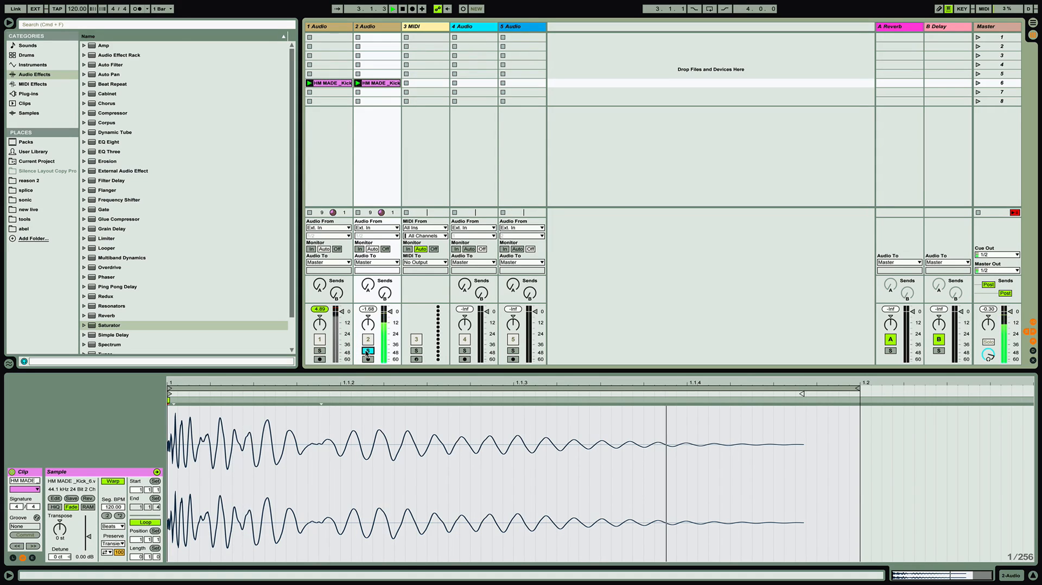
left_click(320, 351)
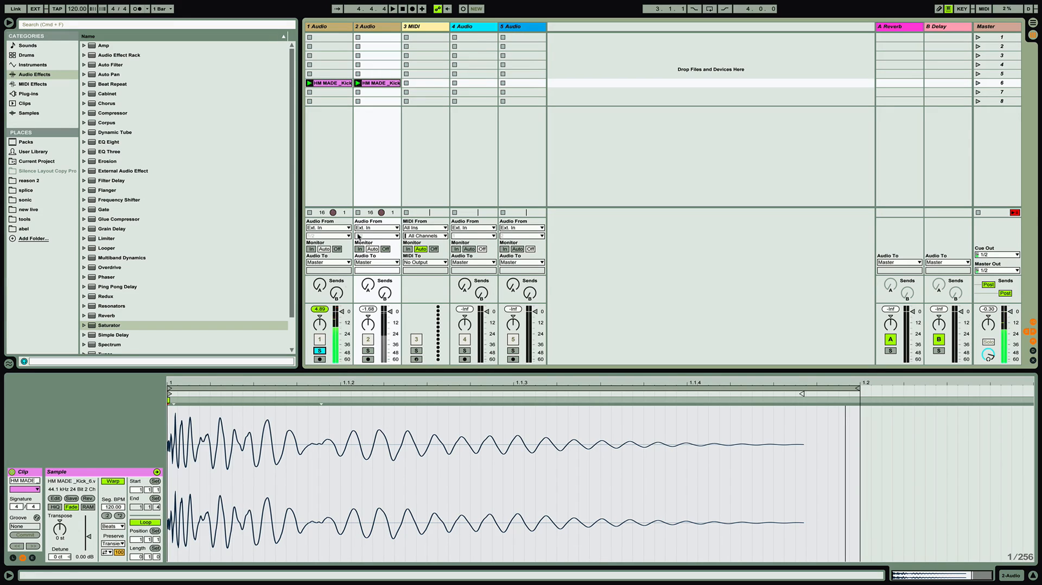
left_click(371, 26)
key("Delete")
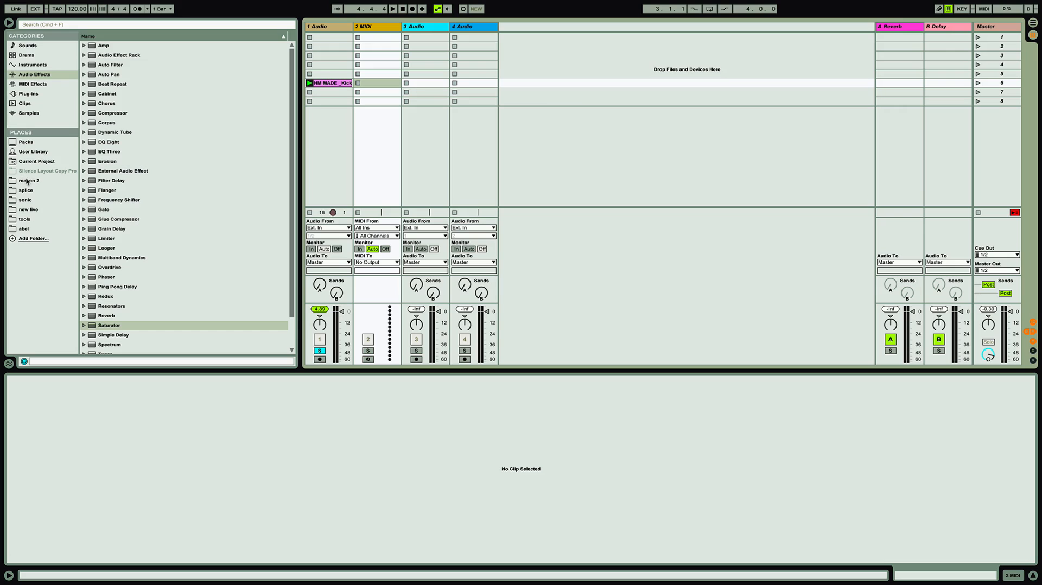
Load the Kick 2 VST onto MIDI track 2 and mute its Click 1, Click 2 and Click 3 layers.
left_click(33, 94)
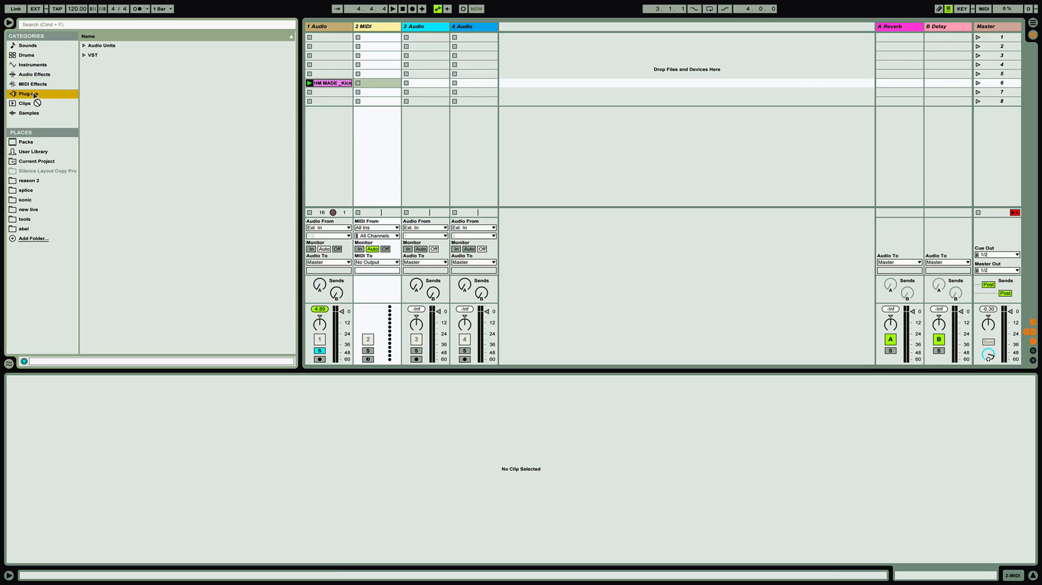
left_click(85, 55)
left_click(112, 209)
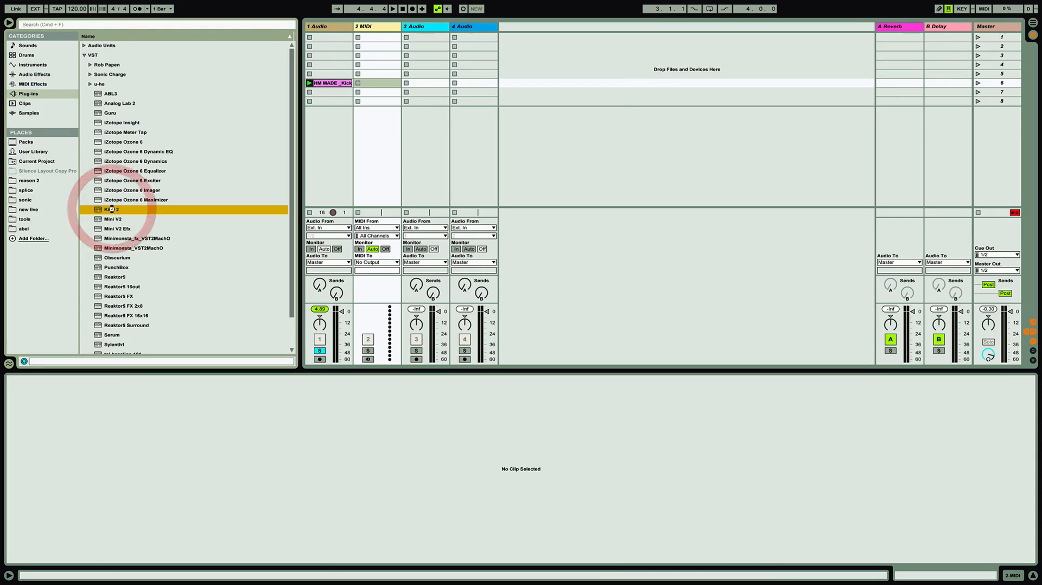
double_click(112, 210)
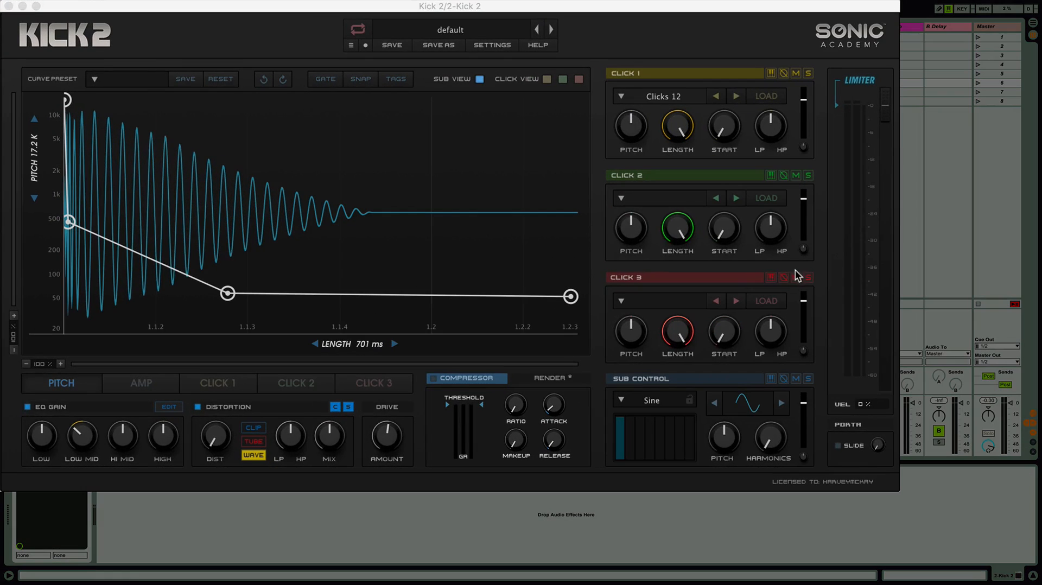
left_click(796, 277)
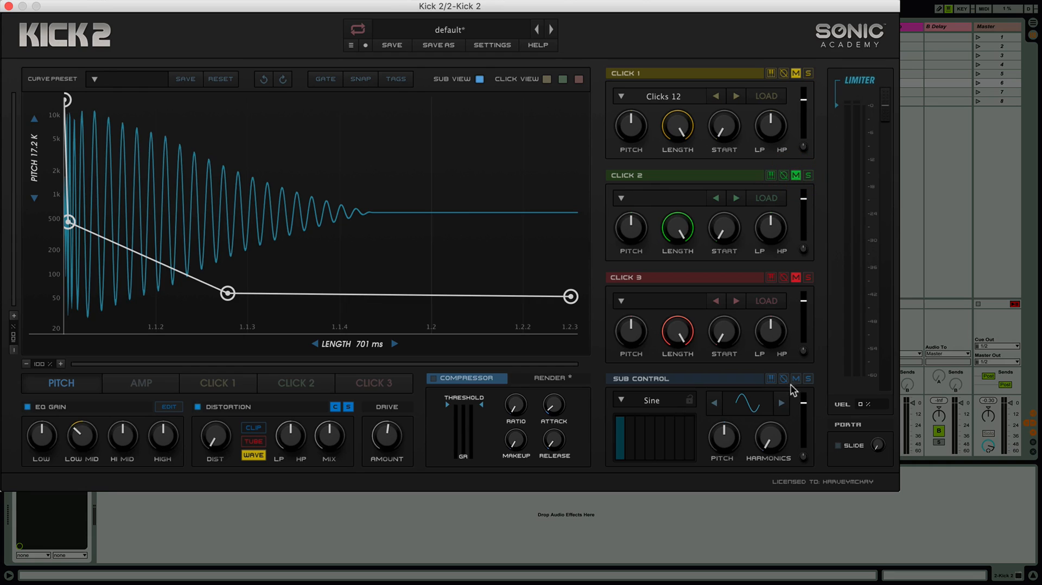
left_click_drag(467, 8, 609, 8)
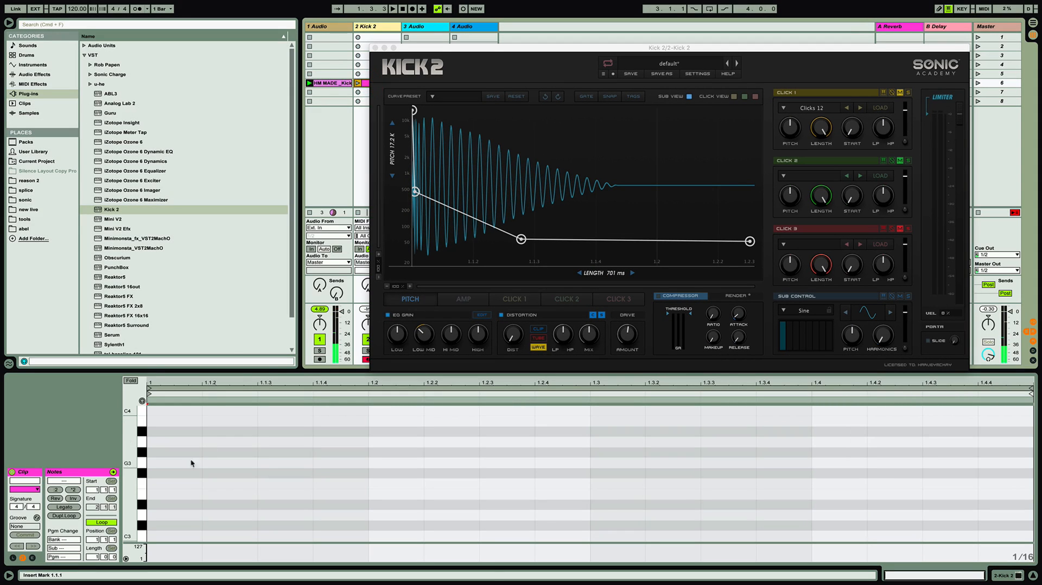
Draw a C3 note from 1.1.1 to 1.1.3 in the Kick 2 clip, launch it and shorten its loop to one beat.
scroll(183, 474, "down", 3)
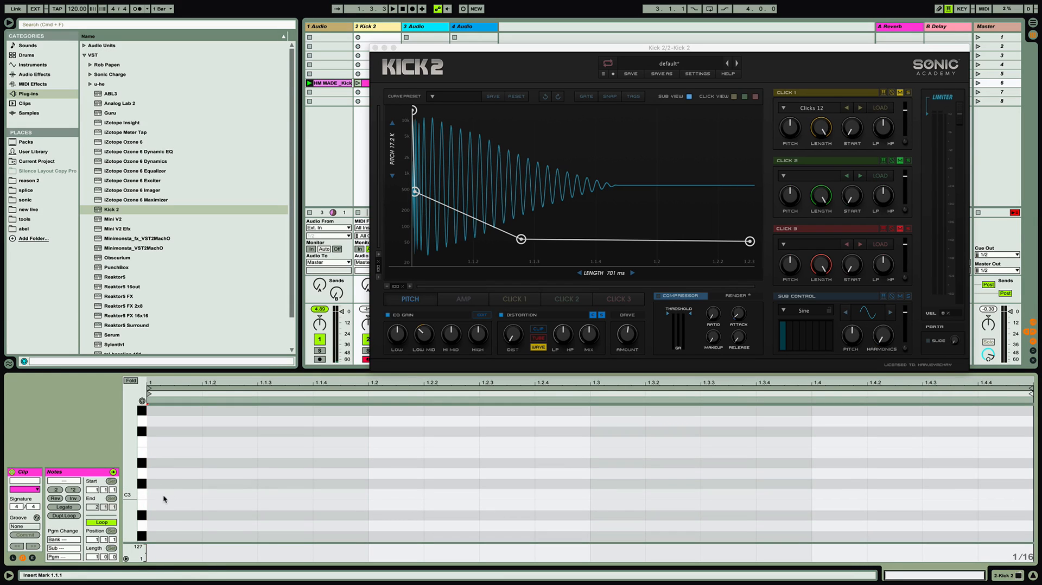
left_click_drag(162, 494, 272, 493)
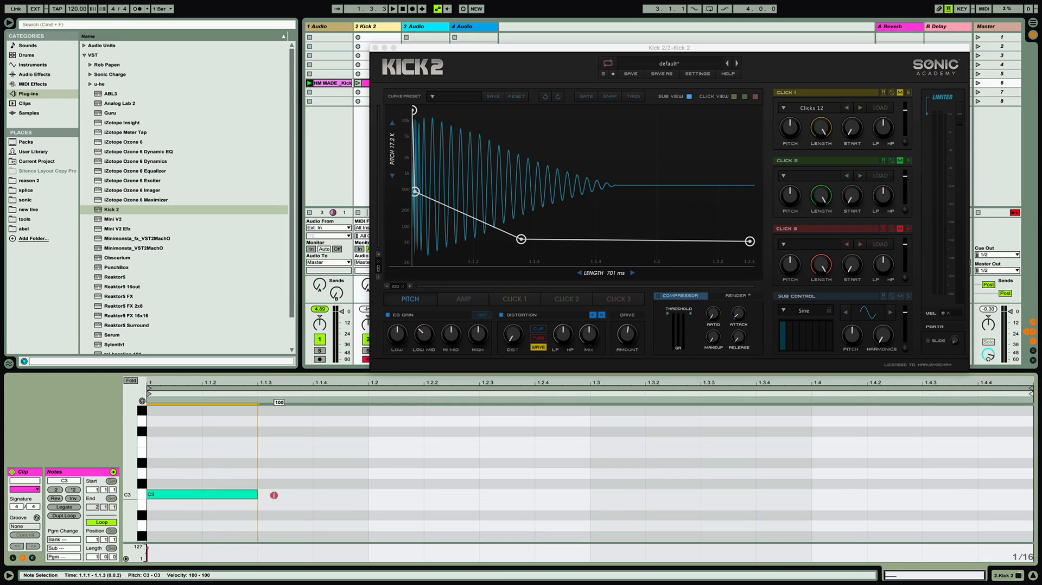
left_click(358, 83)
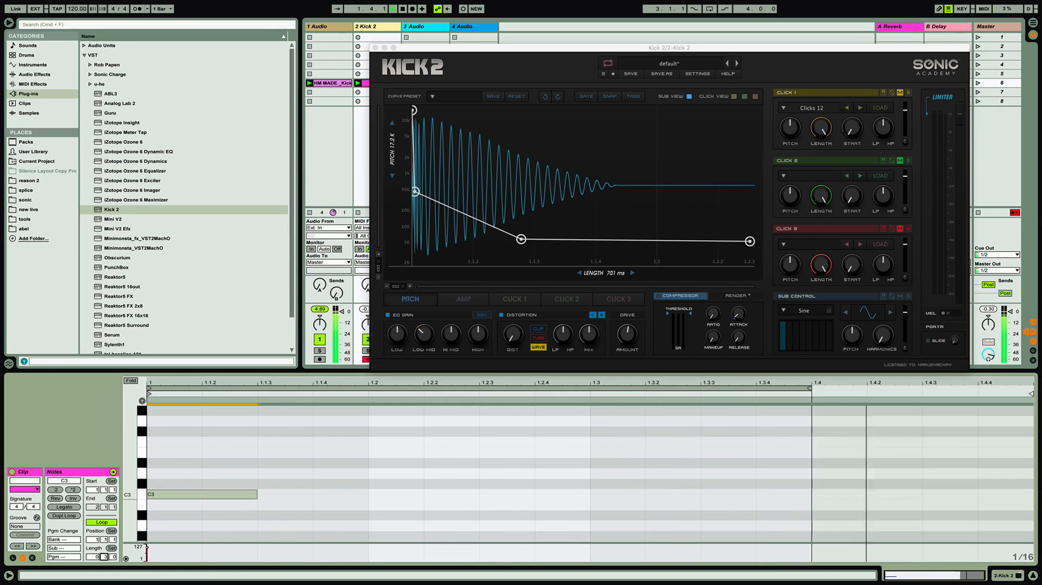
left_click_drag(104, 557, 103, 567)
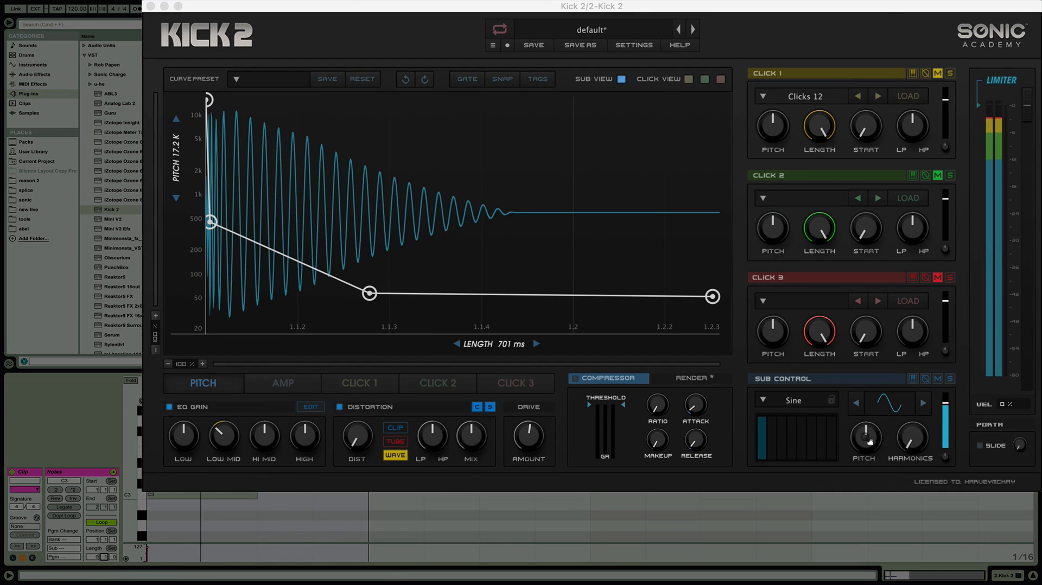
Adjust the sub's pitch and raise its harmonics amount, add low-level fourth and fifth harmonics, and remove the trial eighth harmonic.
left_click_drag(870, 443, 900, 403)
left_click(791, 445)
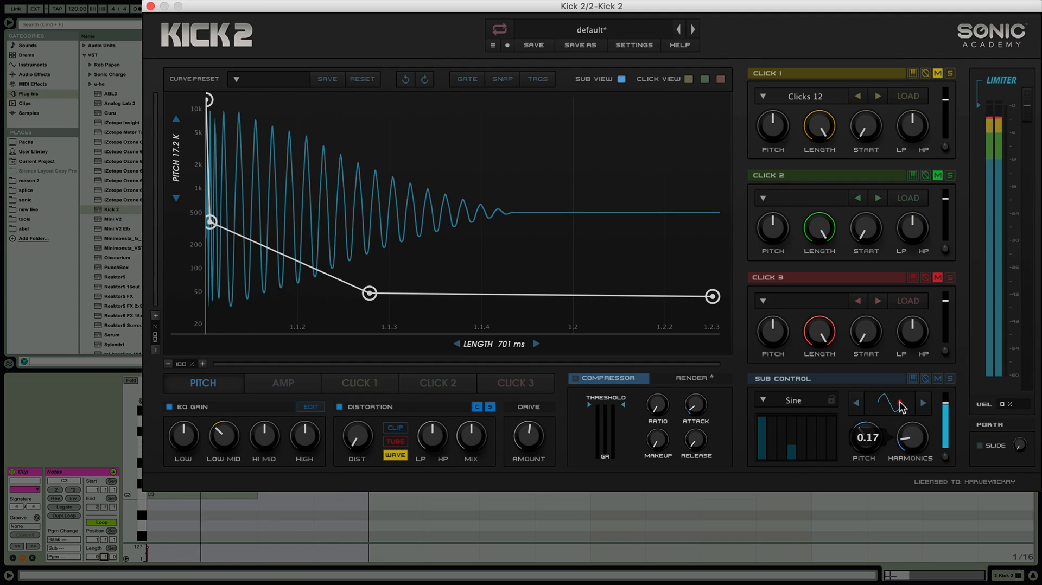
left_click(804, 450)
left_click(804, 451)
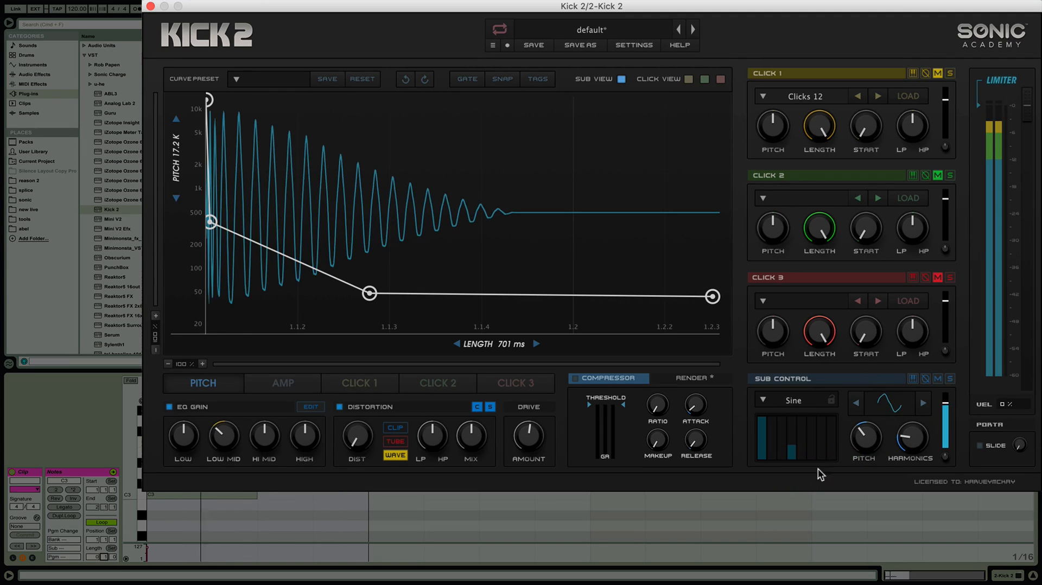
left_click(829, 451)
left_click(807, 445)
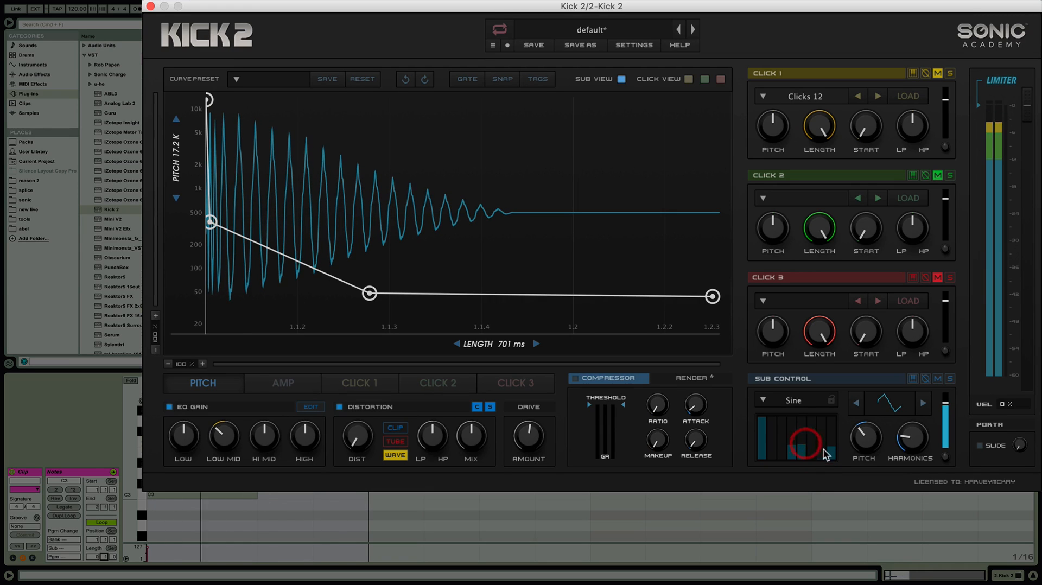
mouse_move(826, 453)
left_mouse_down()
mouse_move(823, 473)
mouse_move(829, 466)
left_mouse_up()
left_click(802, 452)
Add second and third harmonics to the sub at low levels and raise the fourth harmonic slightly above the third.
left_click(782, 443)
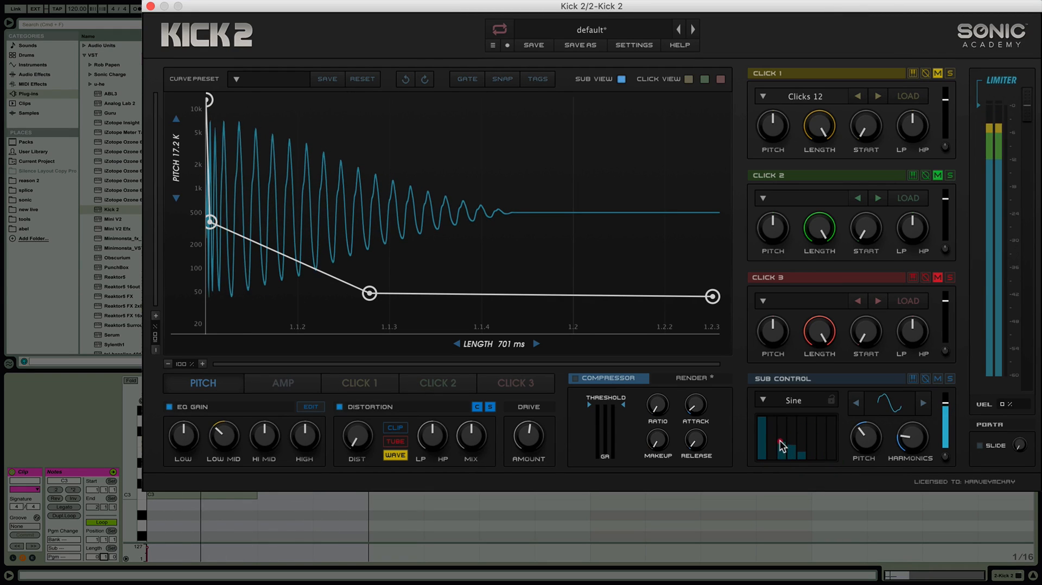
left_click(792, 450)
left_click(781, 447)
left_click(774, 438)
left_click(772, 418)
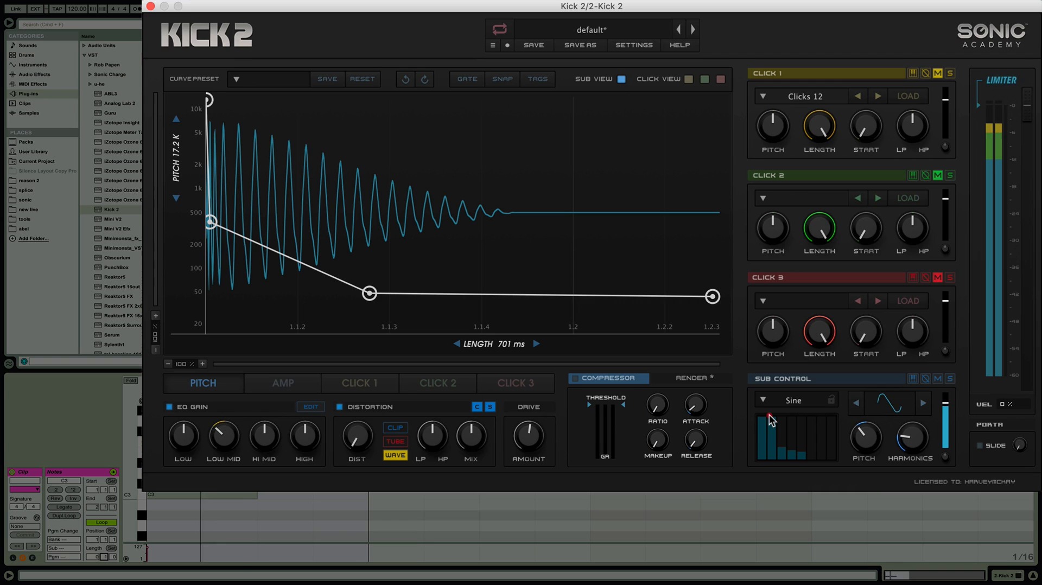
left_click(769, 429)
left_click(769, 438)
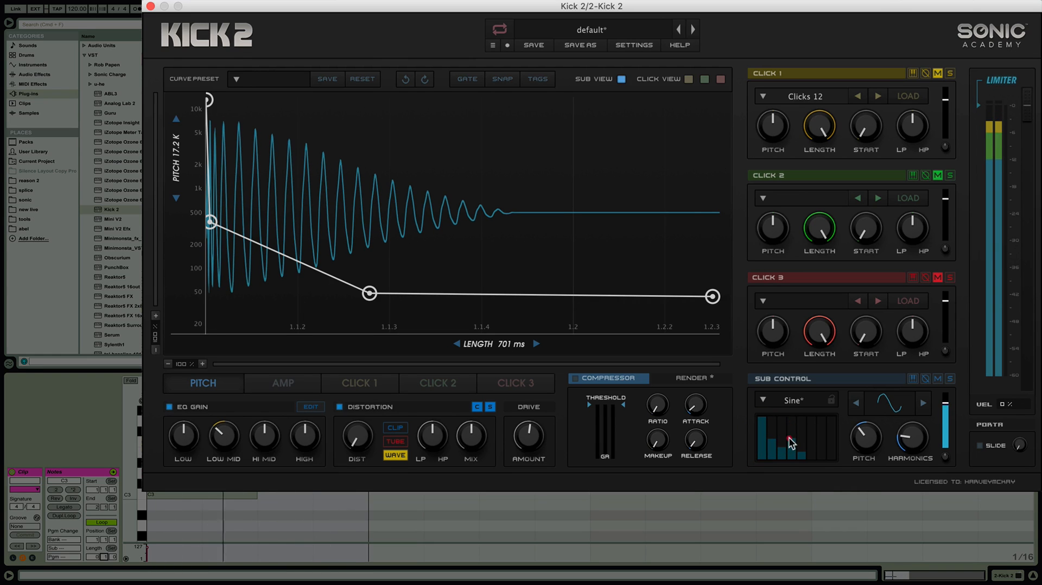
left_click(788, 437)
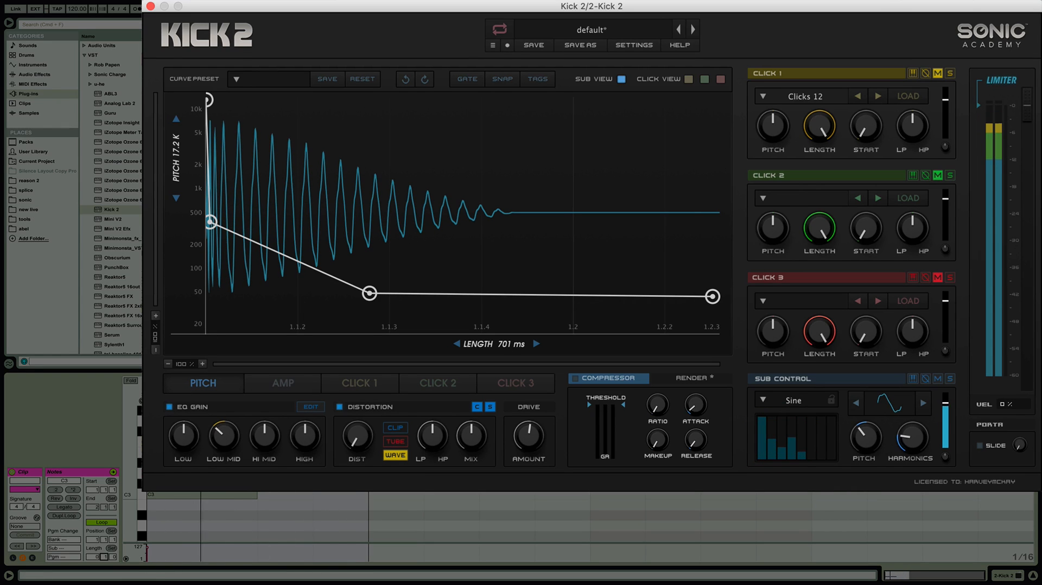
Reactivate the muted Kick 2 track to hear the sub under the kick, and move the plug-in window clear of the mixer.
left_click(178, 6)
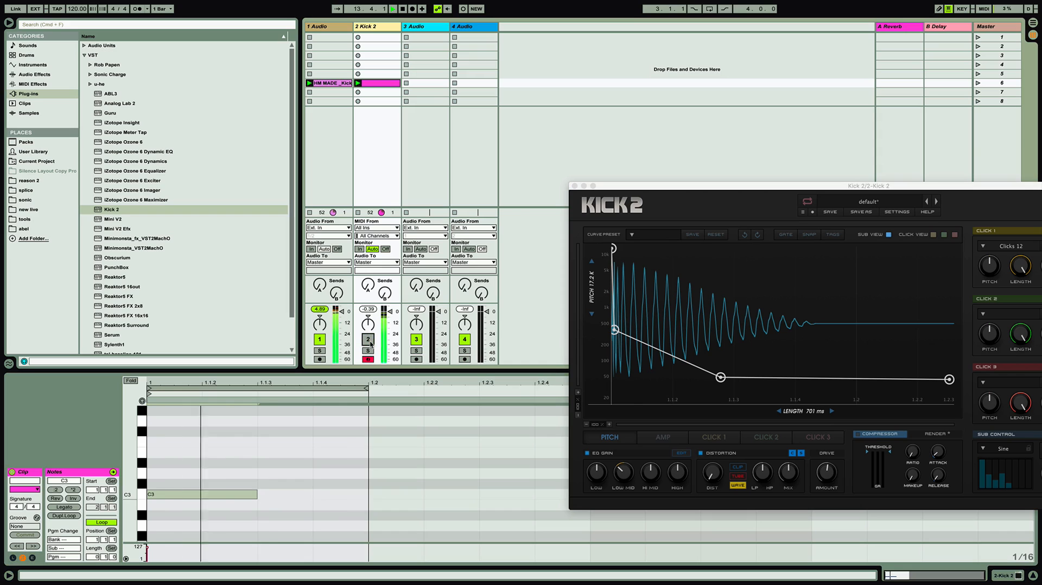
left_click(369, 341)
left_click_drag(691, 186, 521, 100)
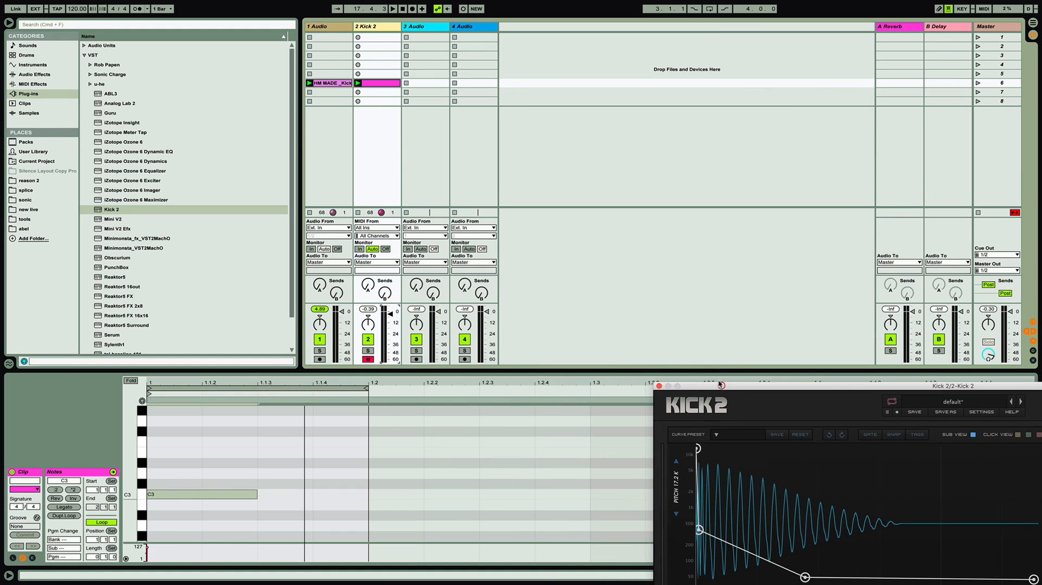
Lower the Kick 2 track's volume to -4.25 dB and play the layered kick at a tempo of 130 BPM.
left_click_drag(76, 12, 77, 4)
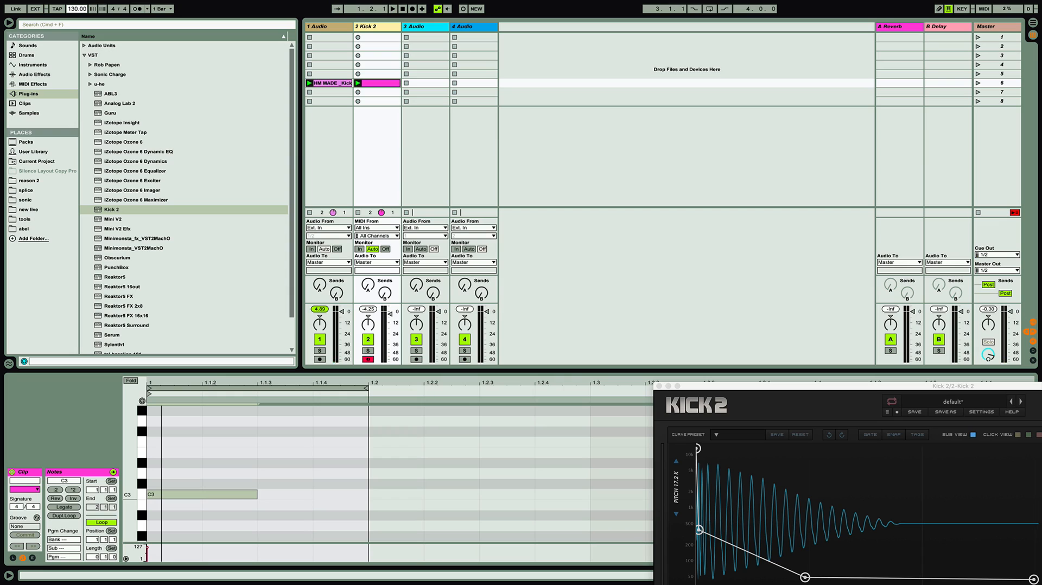
key("space")
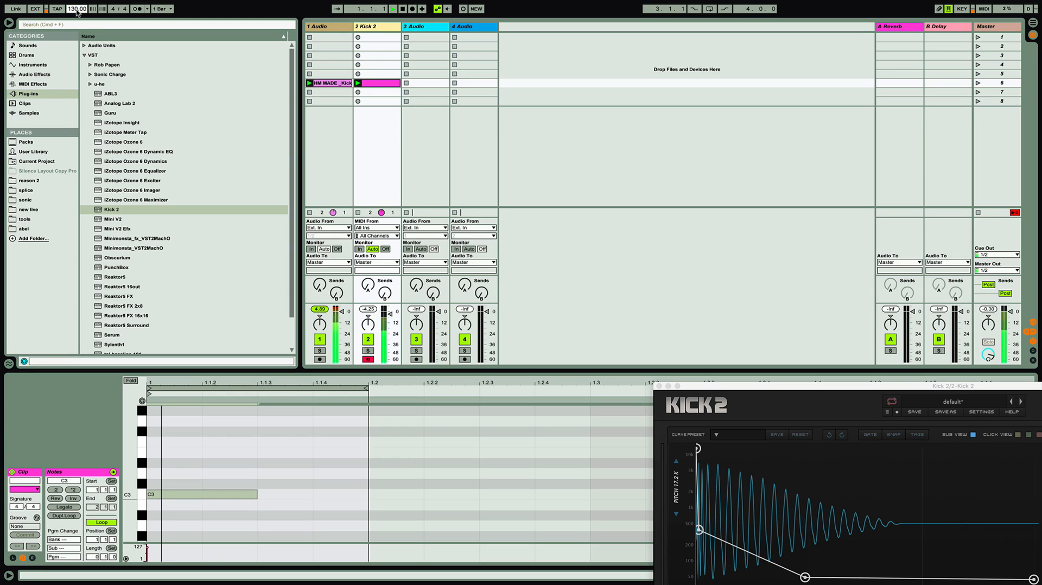